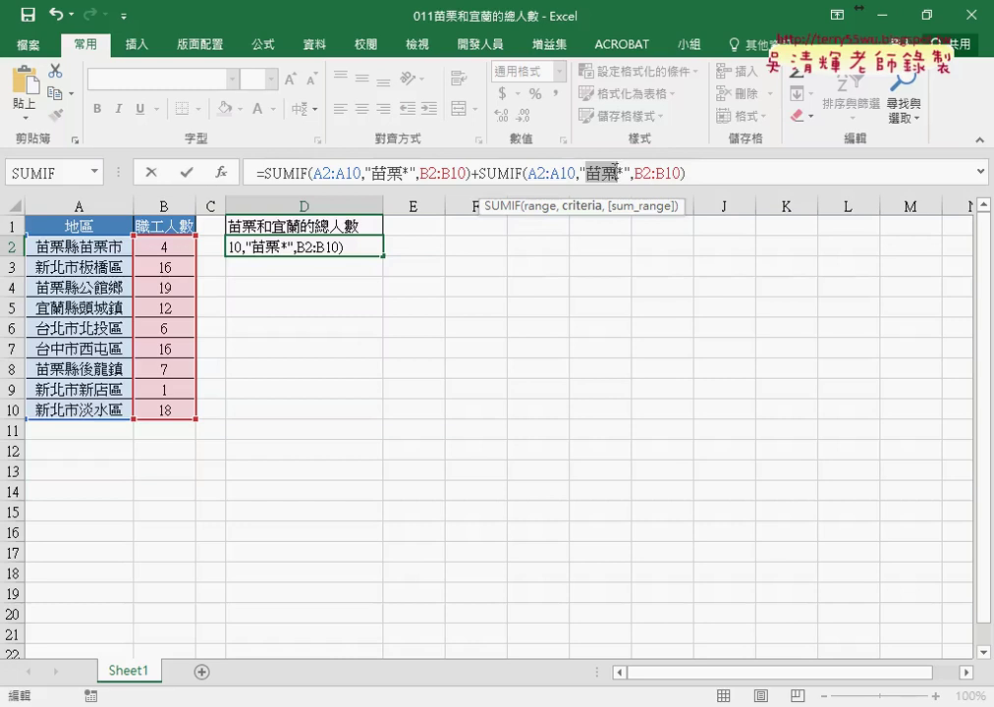
# - Change the second SUMIF criterion in D2 to "宜蘭*" so the total reads 42
pyautogui.write('ㄧ')
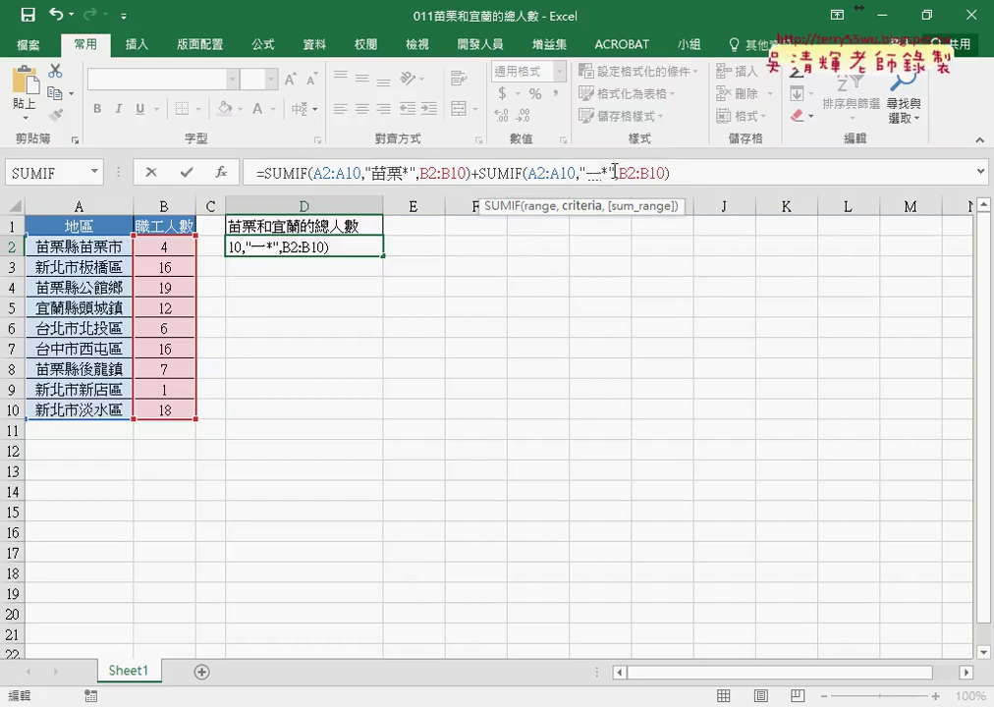
pyautogui.write('宜蘭')
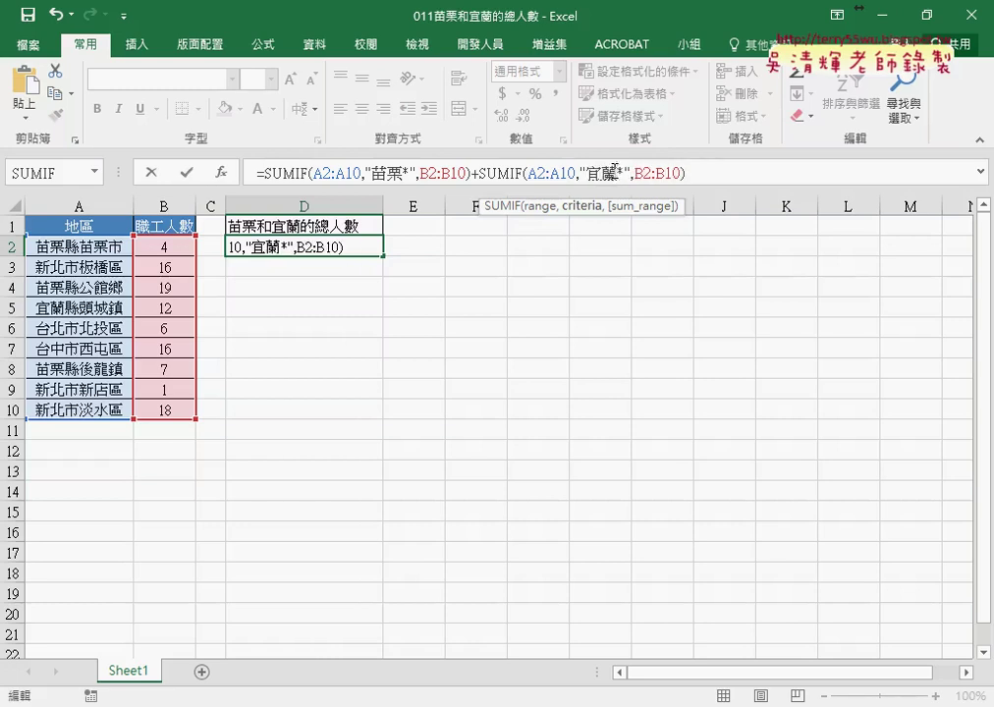
pyautogui.click(193, 182)
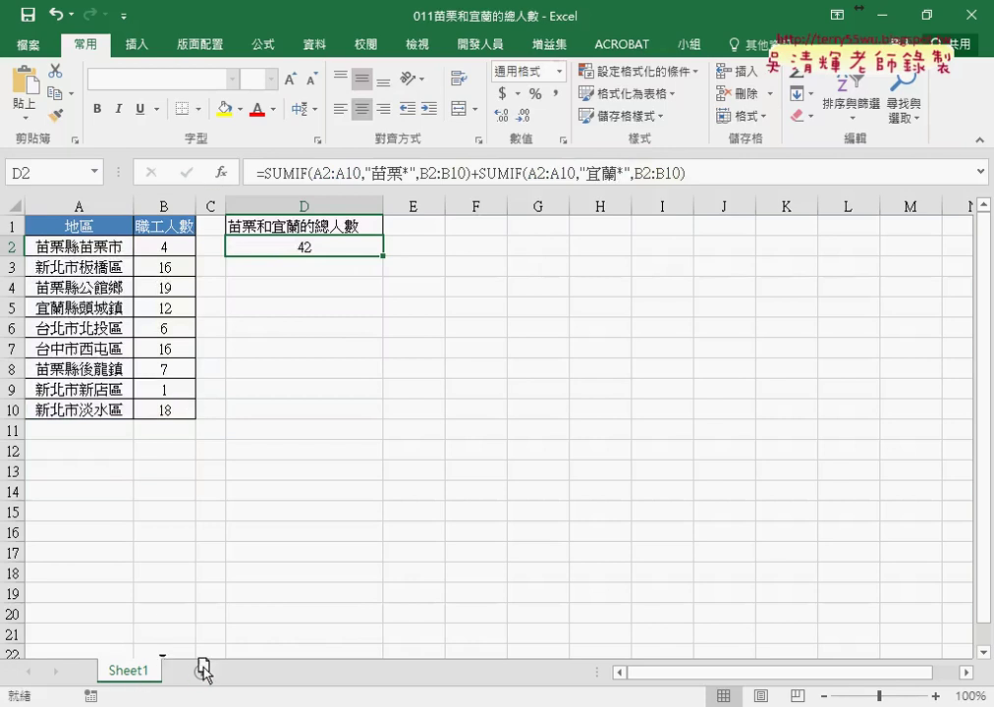
# - Copy Sheet1 to a new sheet named VBA and clear the formula from its D2
pyautogui.moveTo(202, 670); pyautogui.dragTo(204, 671)
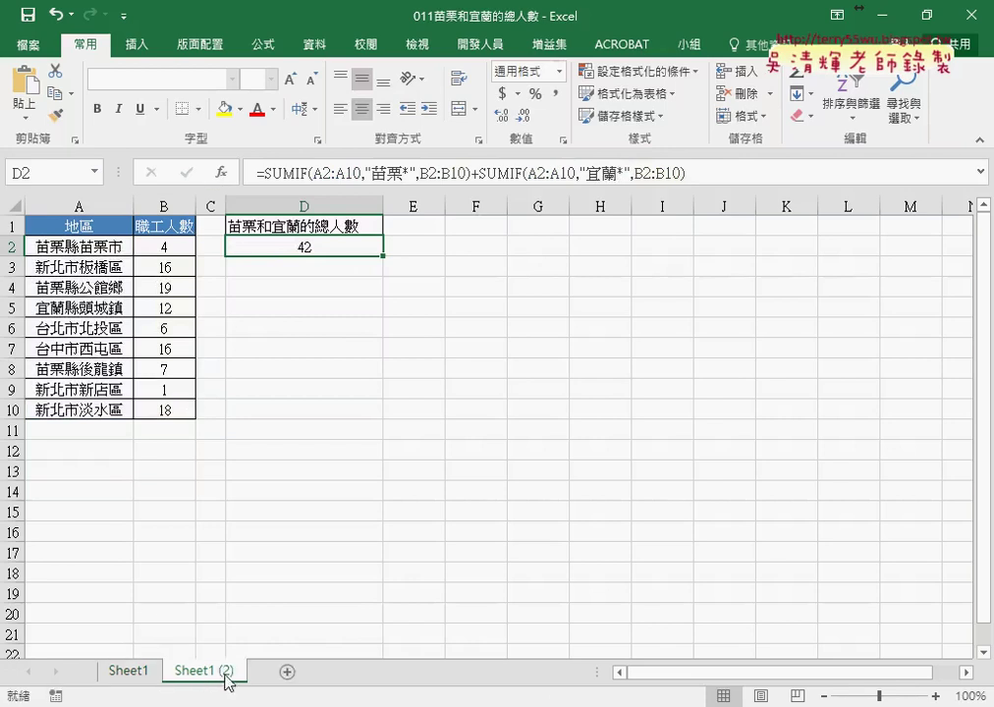
pyautogui.doubleClick(220, 672)
pyautogui.write('VB')
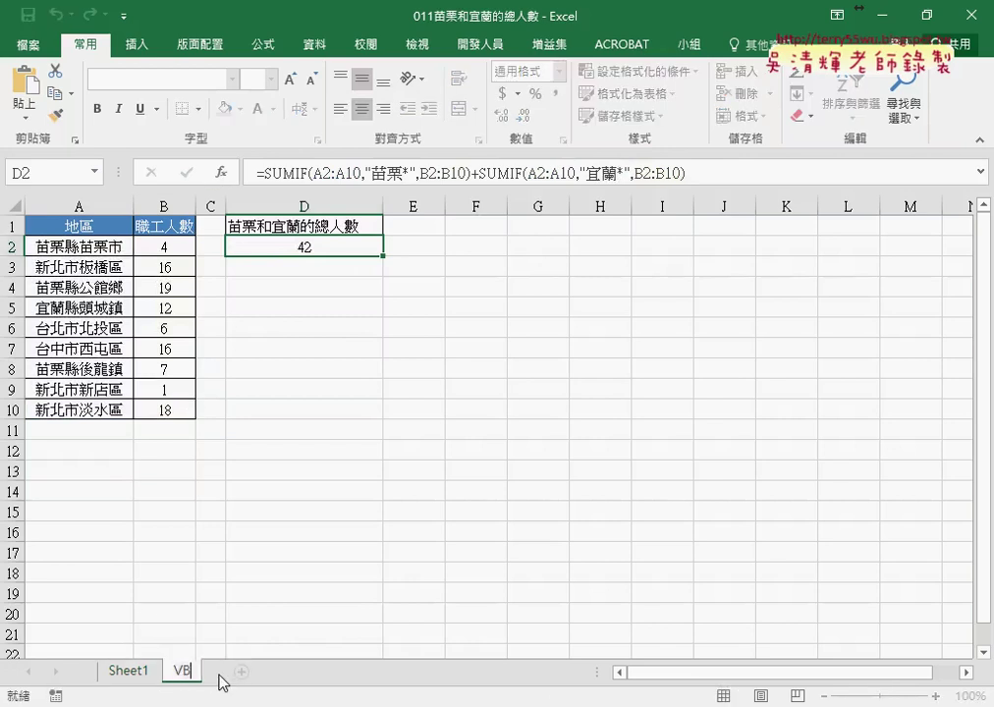
pyautogui.write('A')
pyautogui.press('Return')
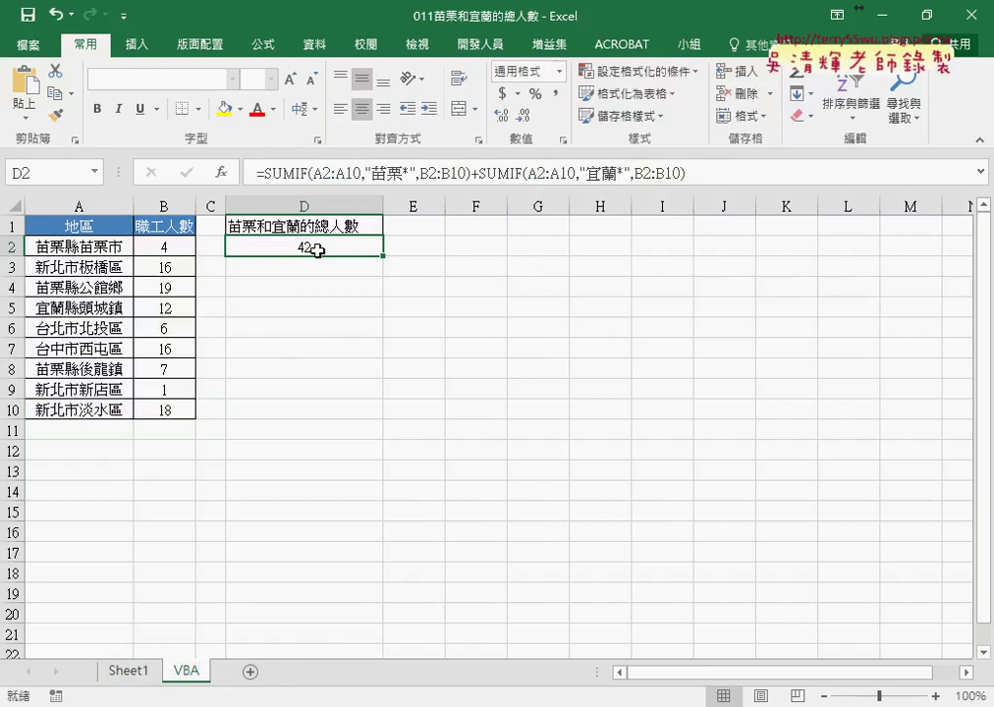
pyautogui.press('Delete')
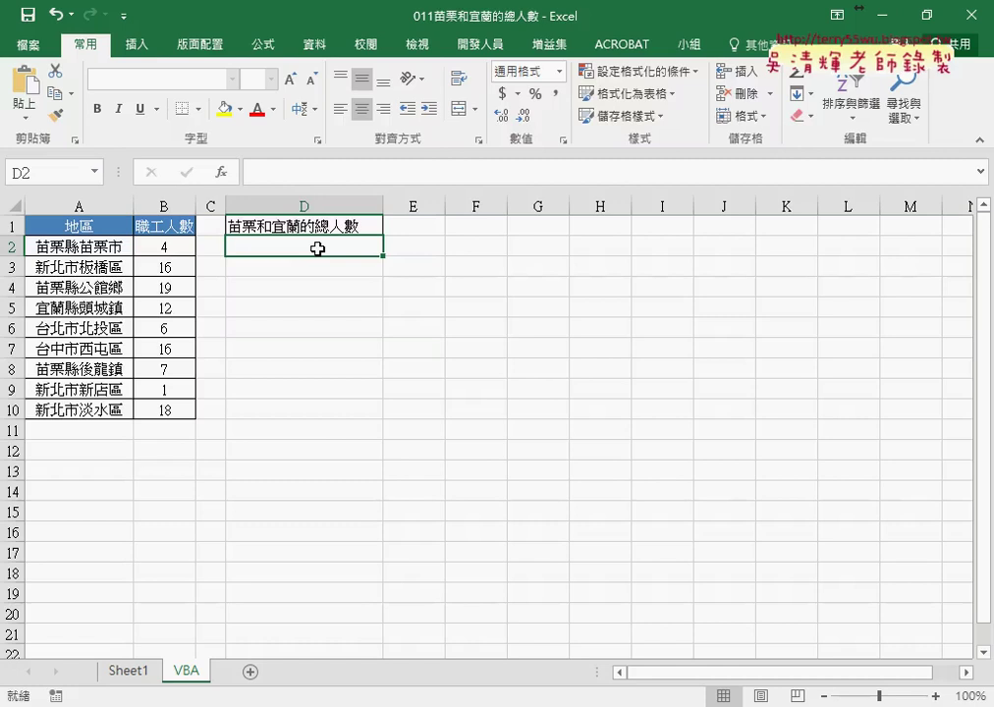
# - Open the Visual Basic editor from the Developer tab and widen the Project pane
pyautogui.click(479, 44)
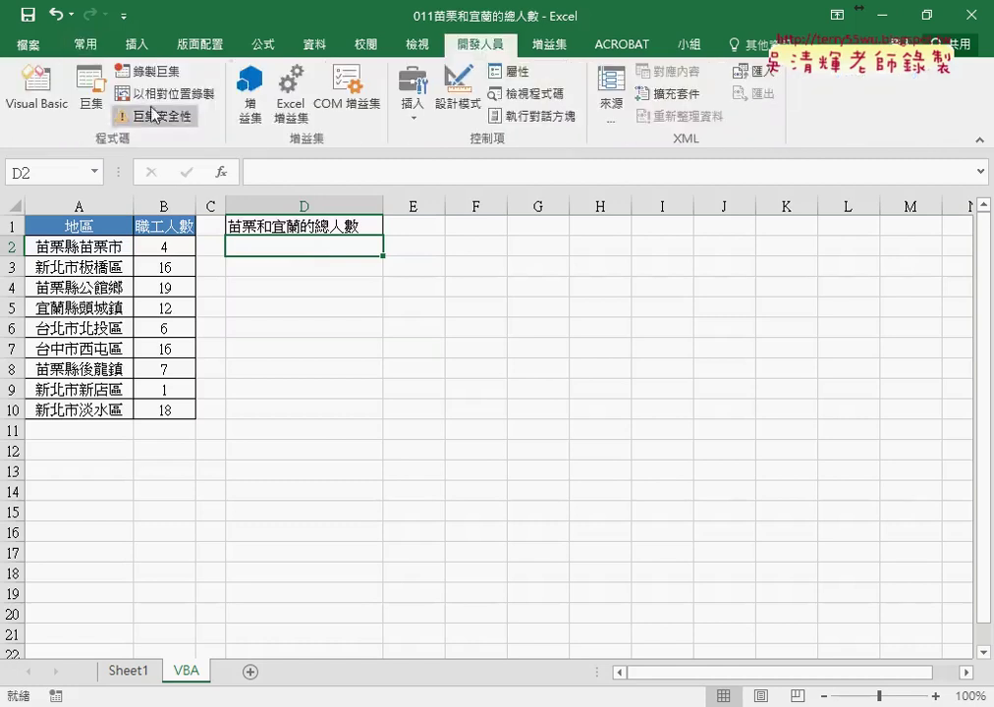
pyautogui.click(61, 106)
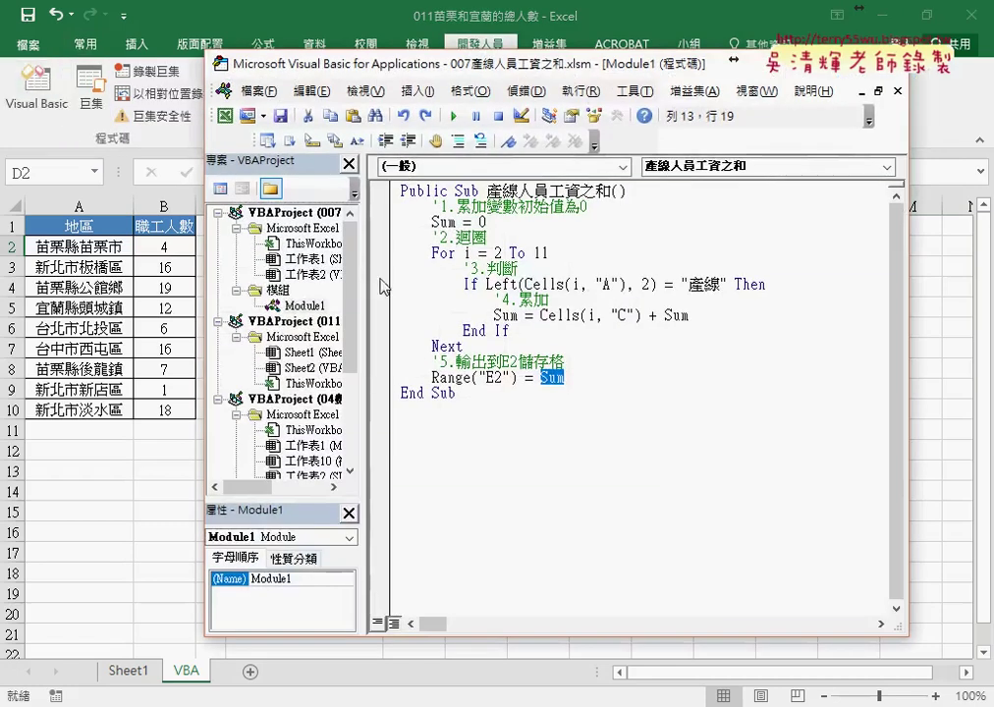
pyautogui.moveTo(364, 274); pyautogui.dragTo(491, 280)
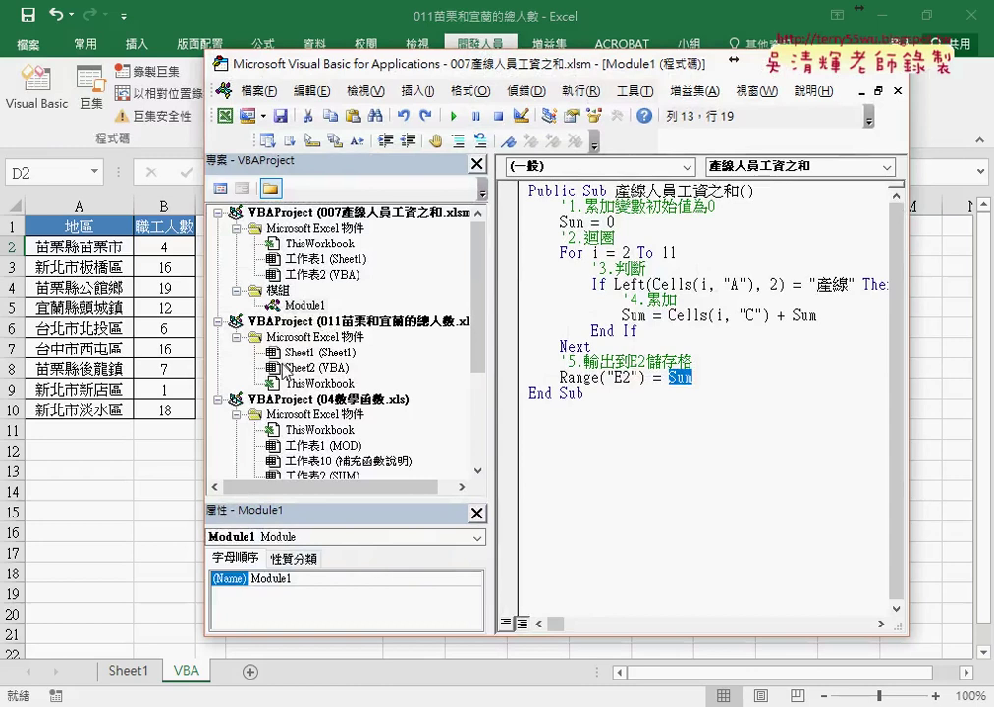
# - Insert a new module into the 011 project and open the 007 project's Module1
pyautogui.rightClick(350, 323)
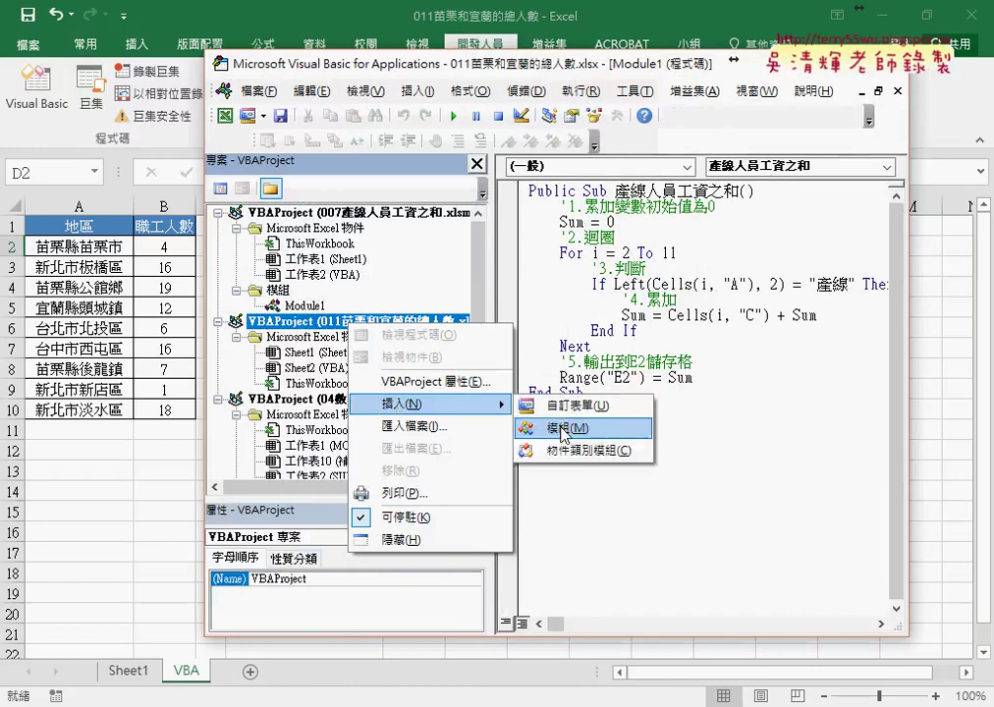
pyautogui.click(334, 331)
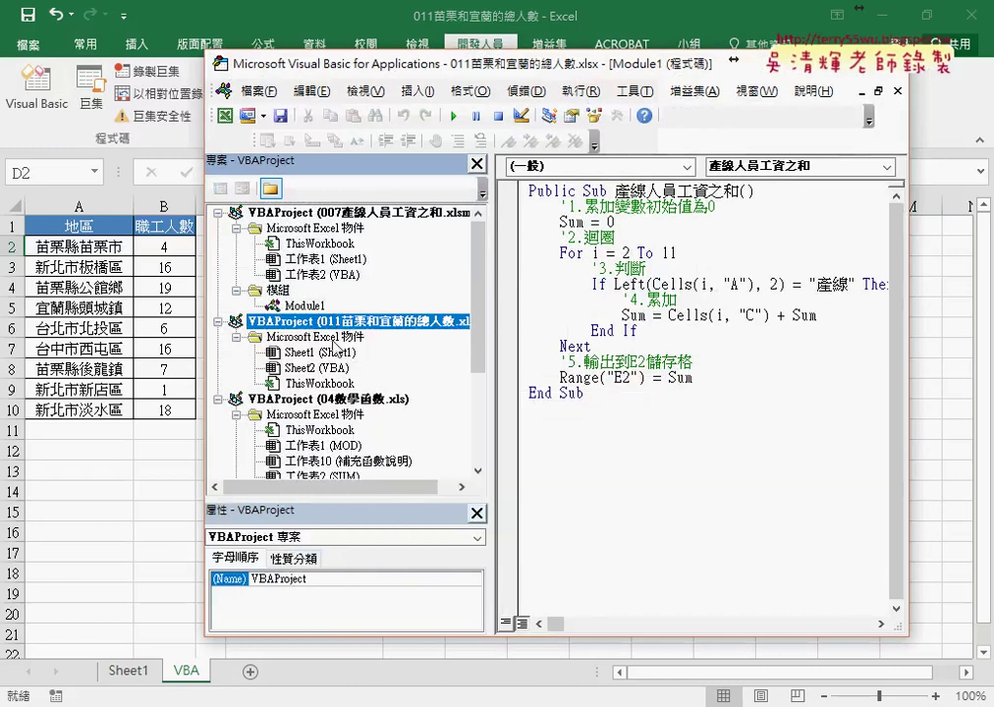
pyautogui.rightClick(339, 327)
pyautogui.moveTo(412, 406)
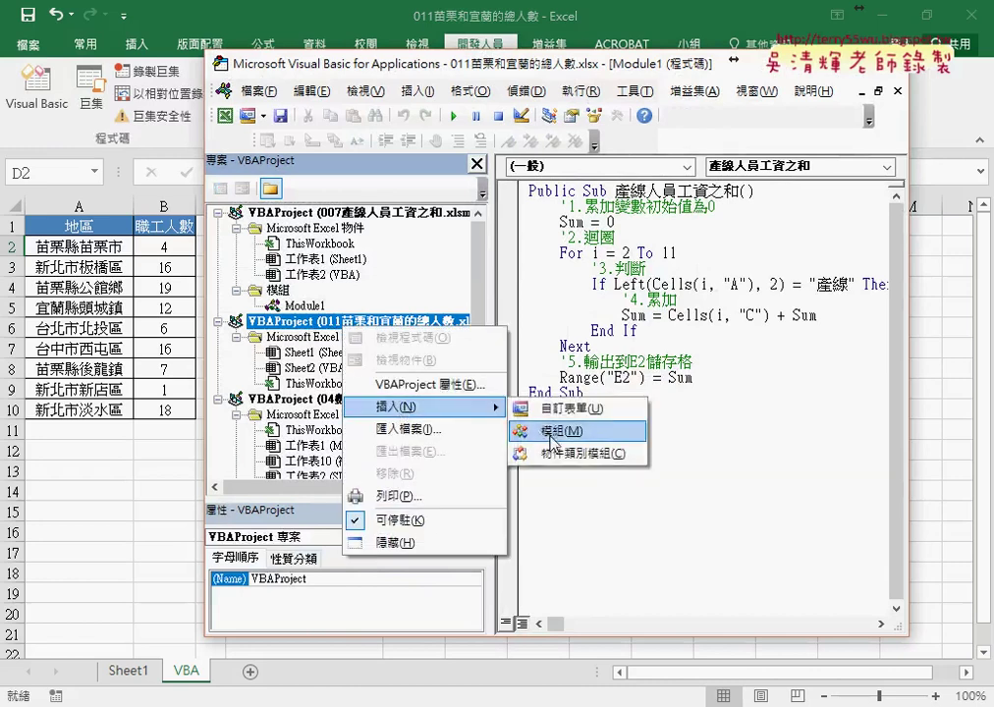
pyautogui.click(555, 430)
pyautogui.doubleClick(304, 305)
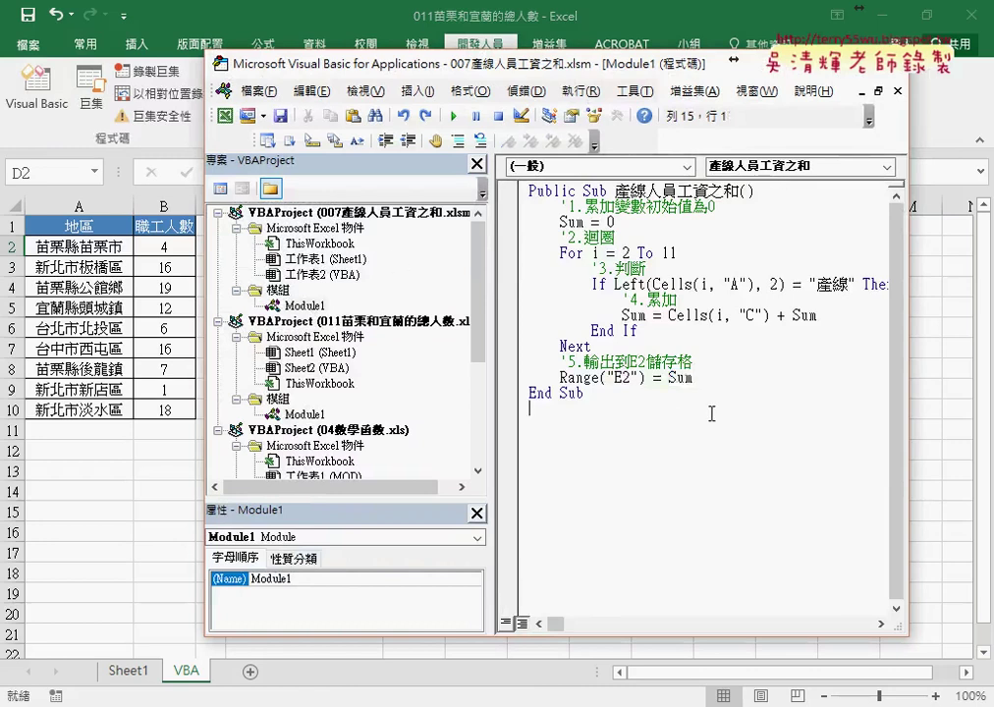
# - Copy all the 007 Module1 macro code and paste it into the 011 project's empty Module1
pyautogui.hotkey('ctrl', 'a')
pyautogui.rightClick(562, 252)
pyautogui.click(584, 285)
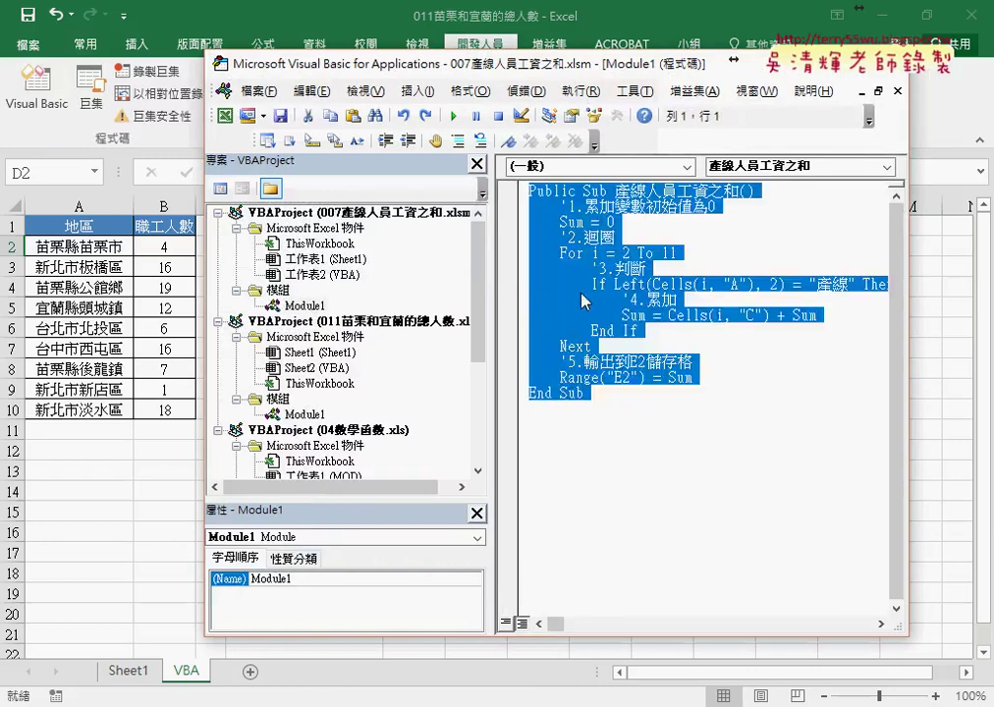
pyautogui.doubleClick(305, 413)
pyautogui.rightClick(607, 310)
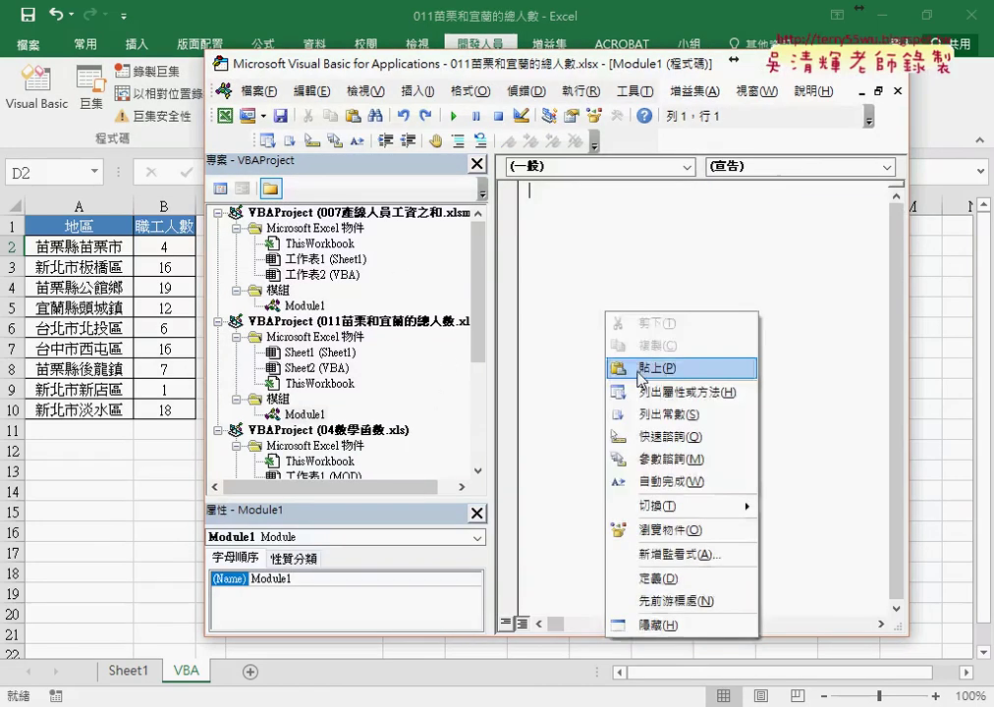
pyautogui.click(638, 364)
# - Select the old Sub name 產線人員工資之和 and bring the worksheet's D1 heading into view
pyautogui.moveTo(615, 191); pyautogui.dragTo(707, 191)
pyautogui.hotkey('shift', 'Right')
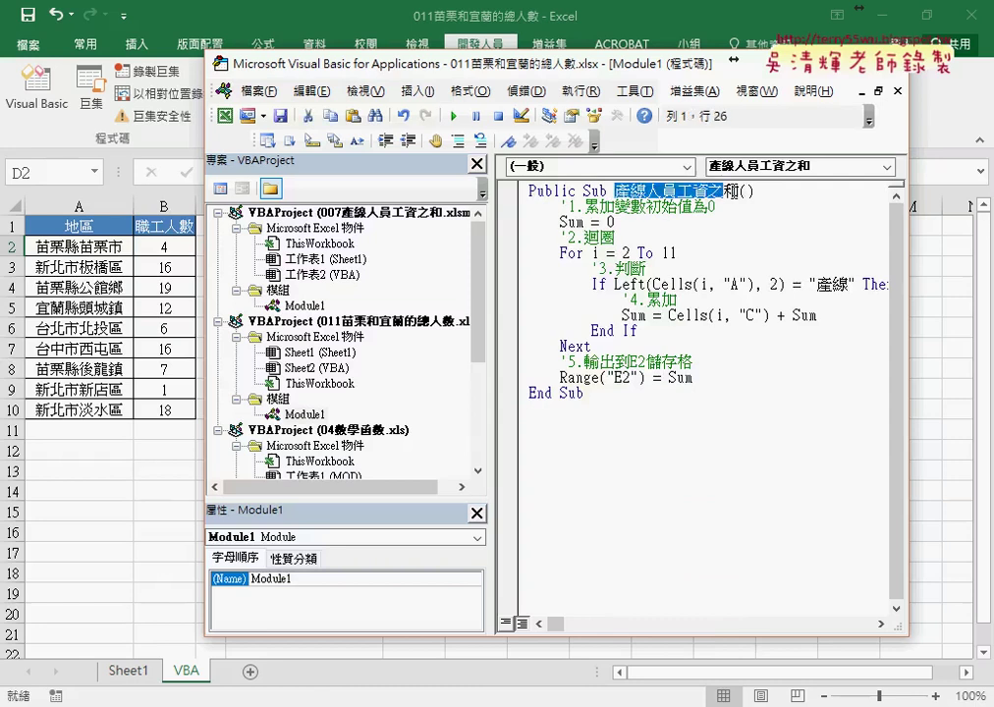
pyautogui.moveTo(648, 71); pyautogui.dragTo(648, 290)
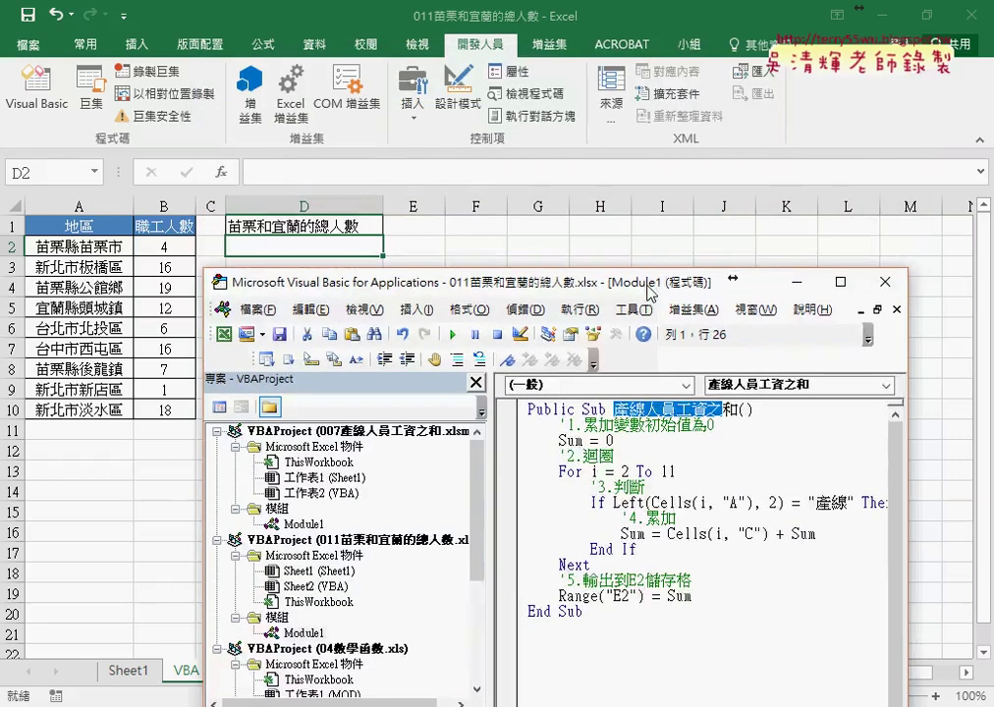
pyautogui.click(268, 225)
# - Copy the D1 heading 苗栗和宜蘭的總人數 and paste it over the Sub name in the editor
pyautogui.moveTo(407, 173); pyautogui.dragTo(254, 173)
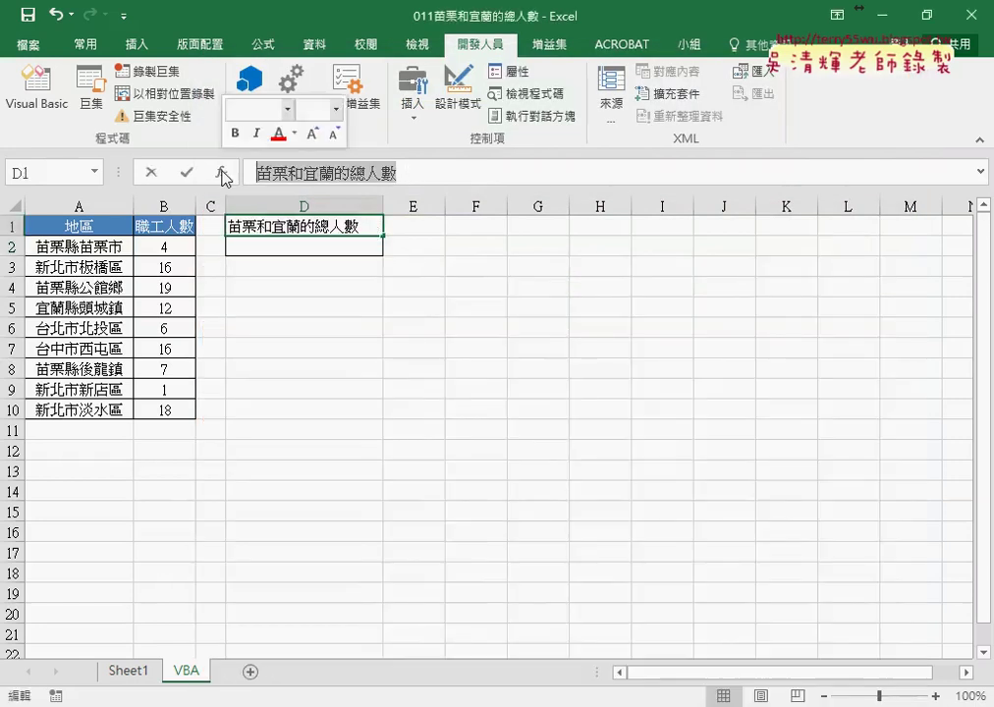
pyautogui.click(151, 173)
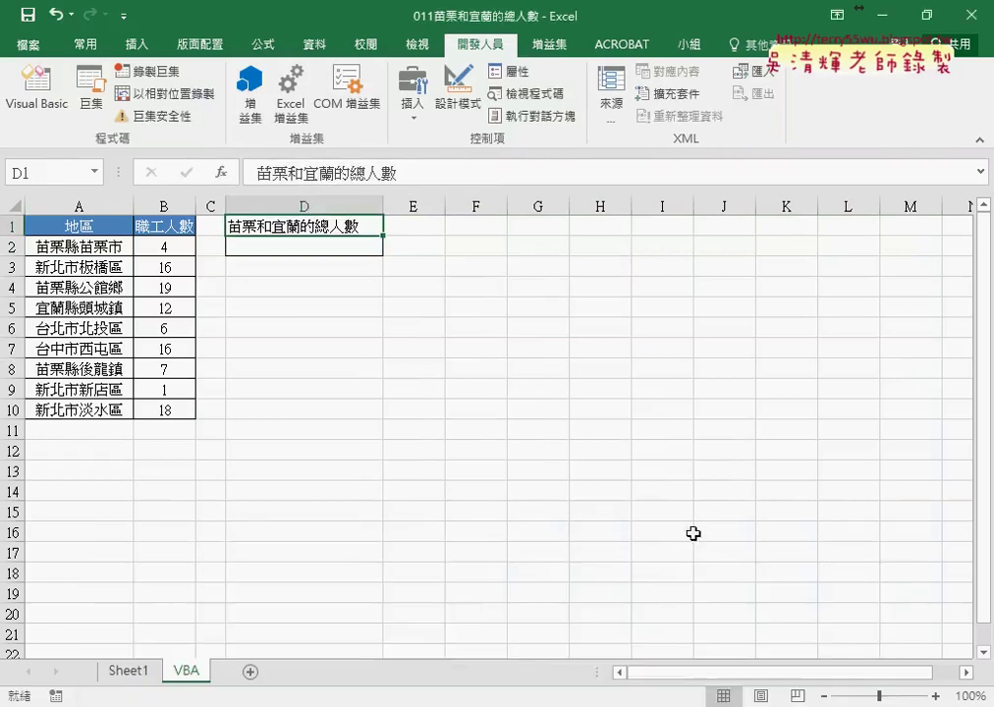
pyautogui.click(568, 648)
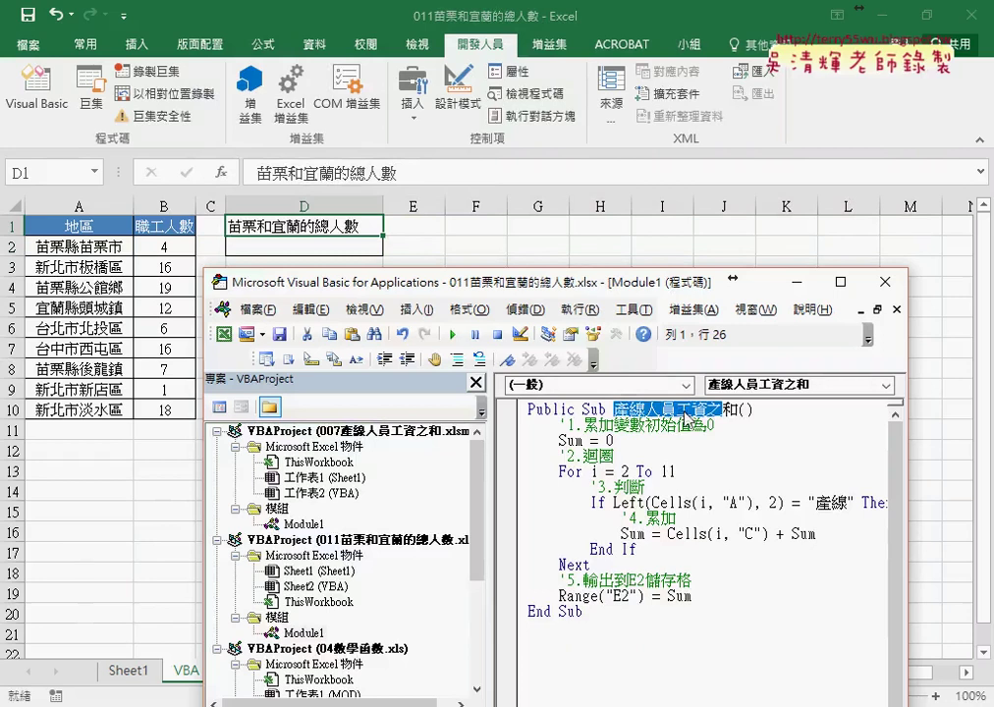
pyautogui.hotkey('ctrl', 'v')
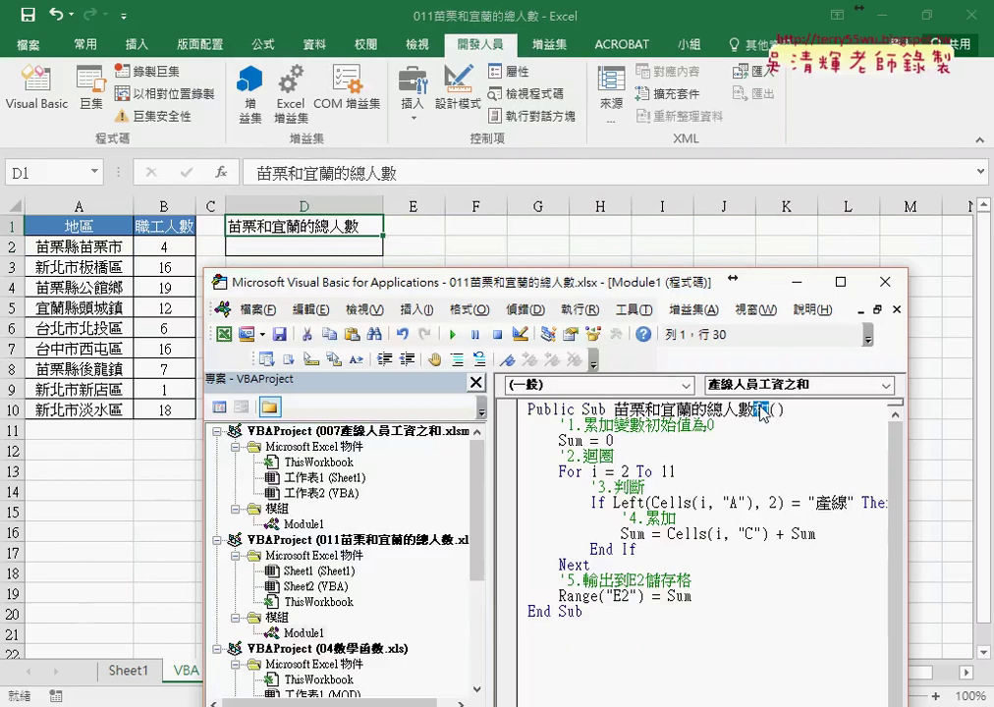
# - Change the loop's end value from 'To 11' to 'To 10'
pyautogui.moveTo(462, 281); pyautogui.dragTo(493, 187)
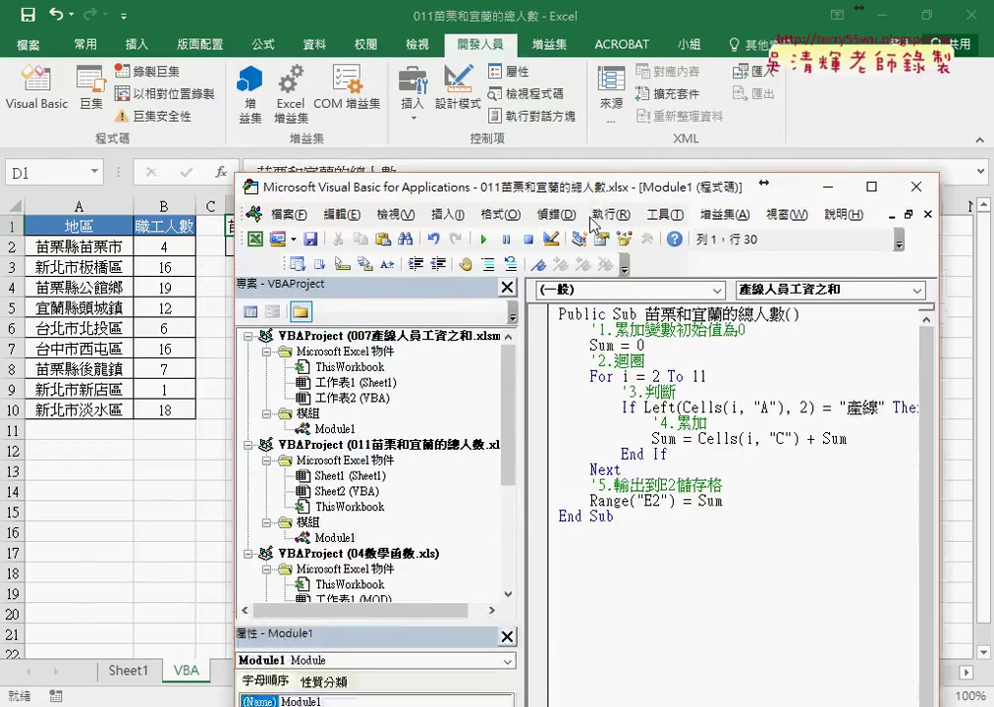
pyautogui.moveTo(590, 187); pyautogui.dragTo(651, 85)
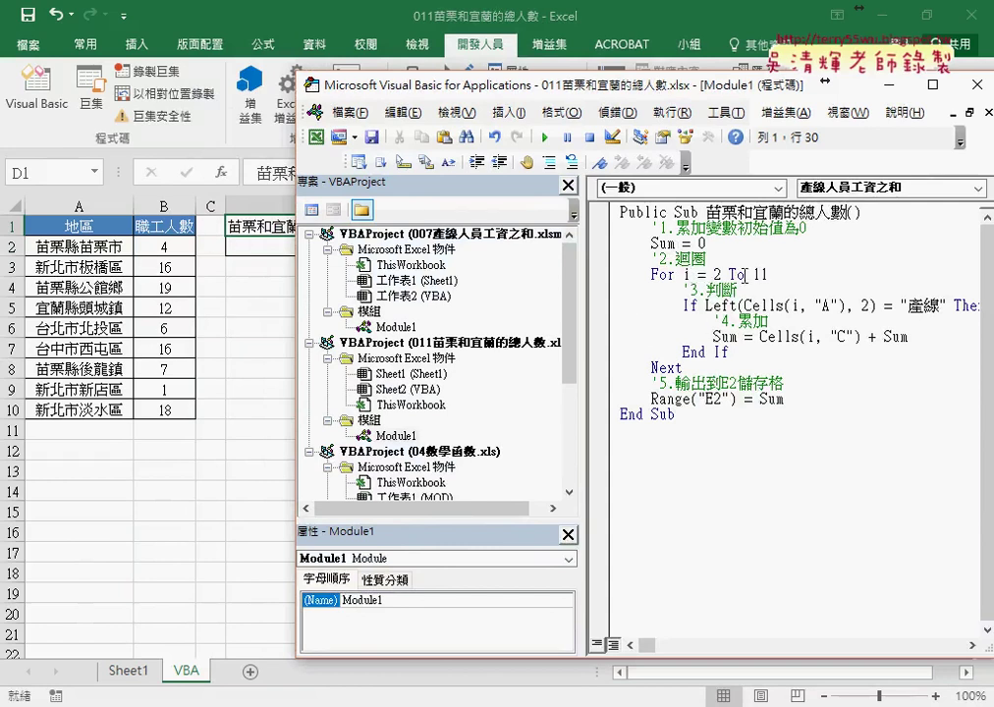
pyautogui.moveTo(763, 275); pyautogui.dragTo(771, 275)
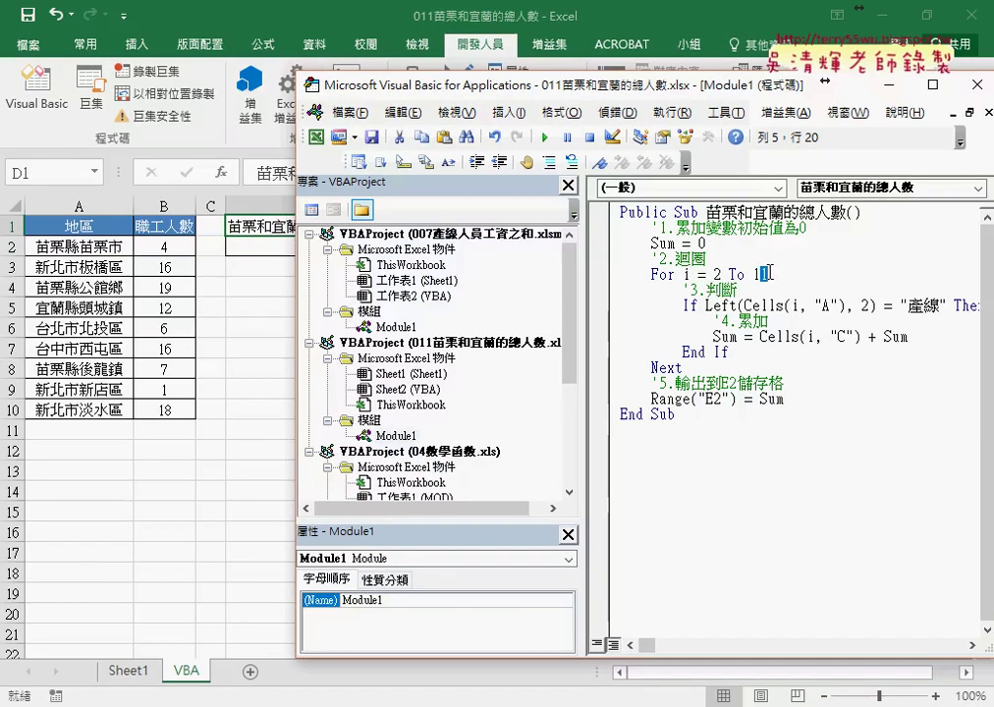
pyautogui.write('0')
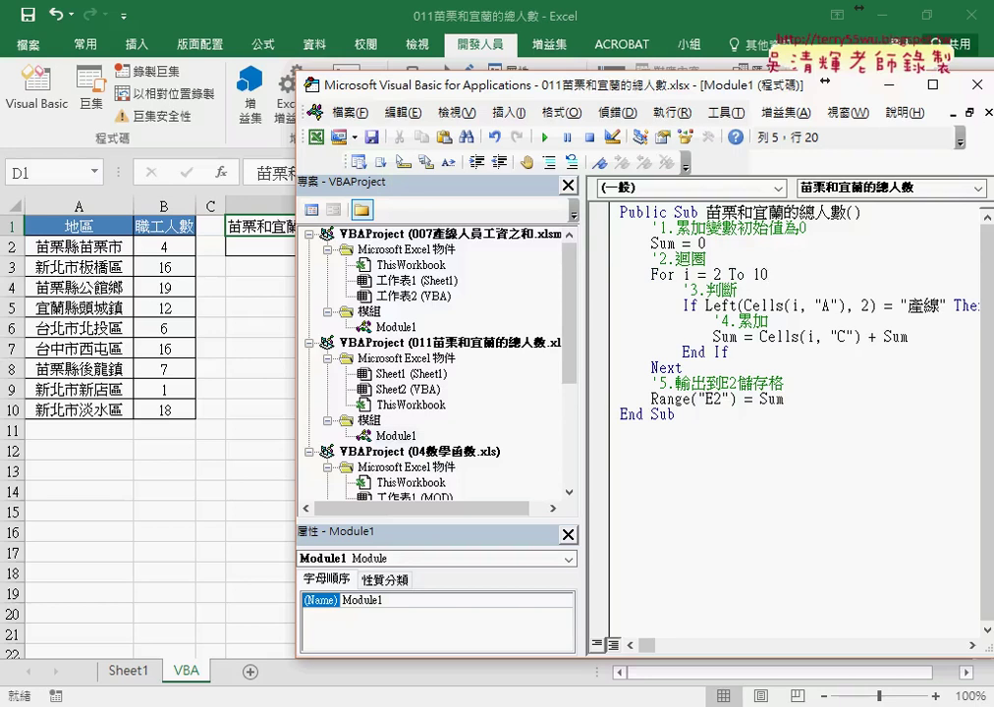
# - Replace "產線" with "苗栗" in the If line's region comparison
pyautogui.moveTo(738, 89); pyautogui.dragTo(596, 73)
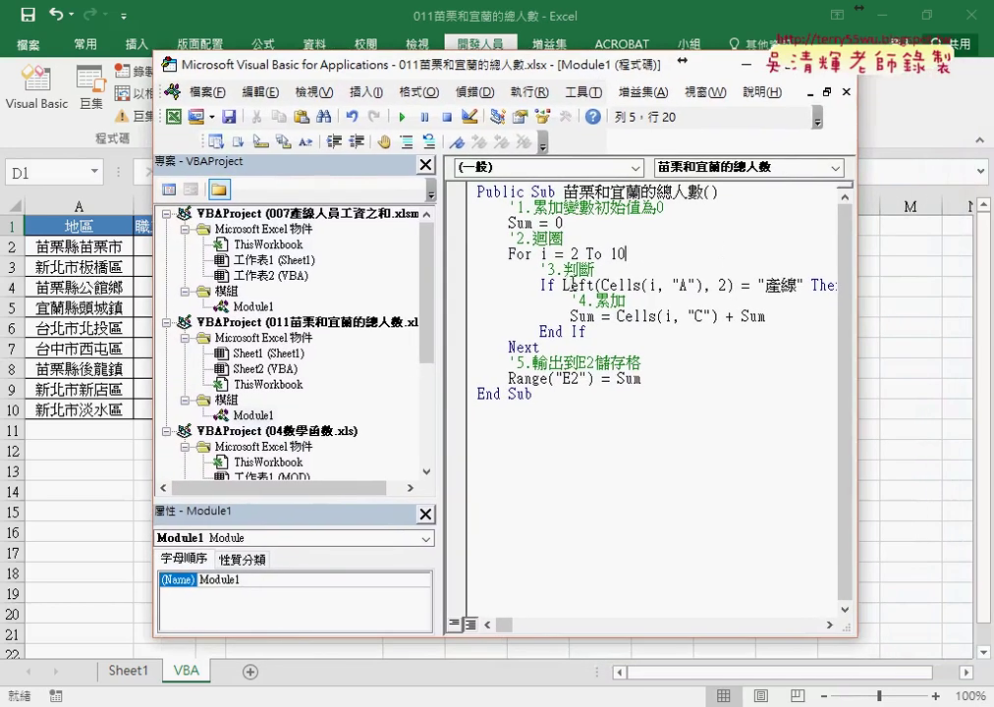
pyautogui.moveTo(765, 284); pyautogui.dragTo(797, 284)
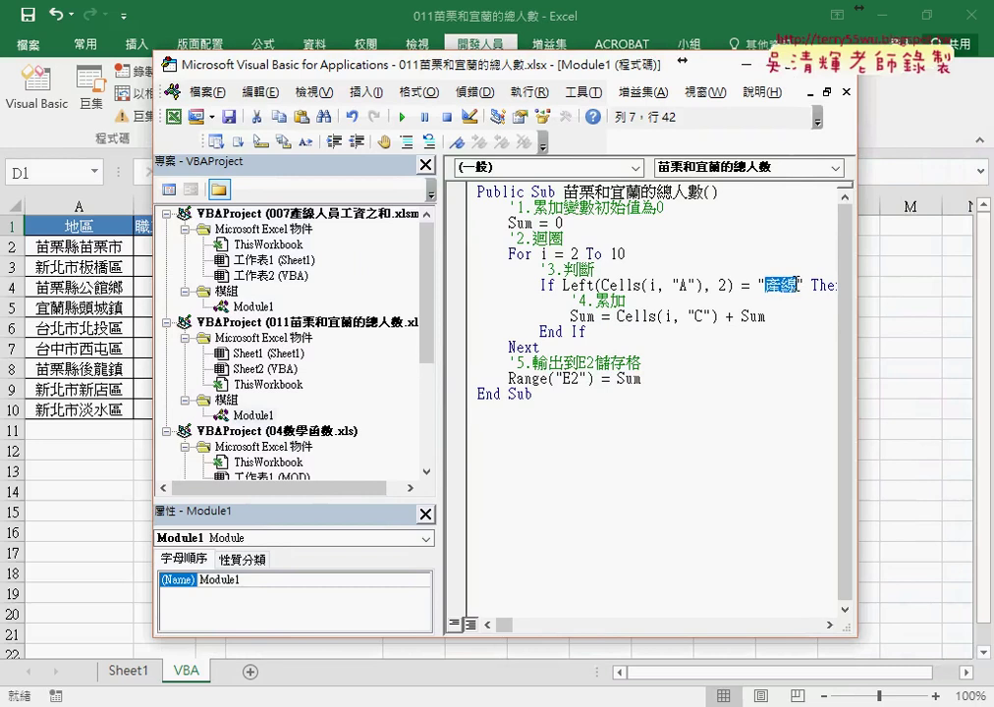
pyautogui.write('苗')
pyautogui.write('栗')
pyautogui.press('Return')
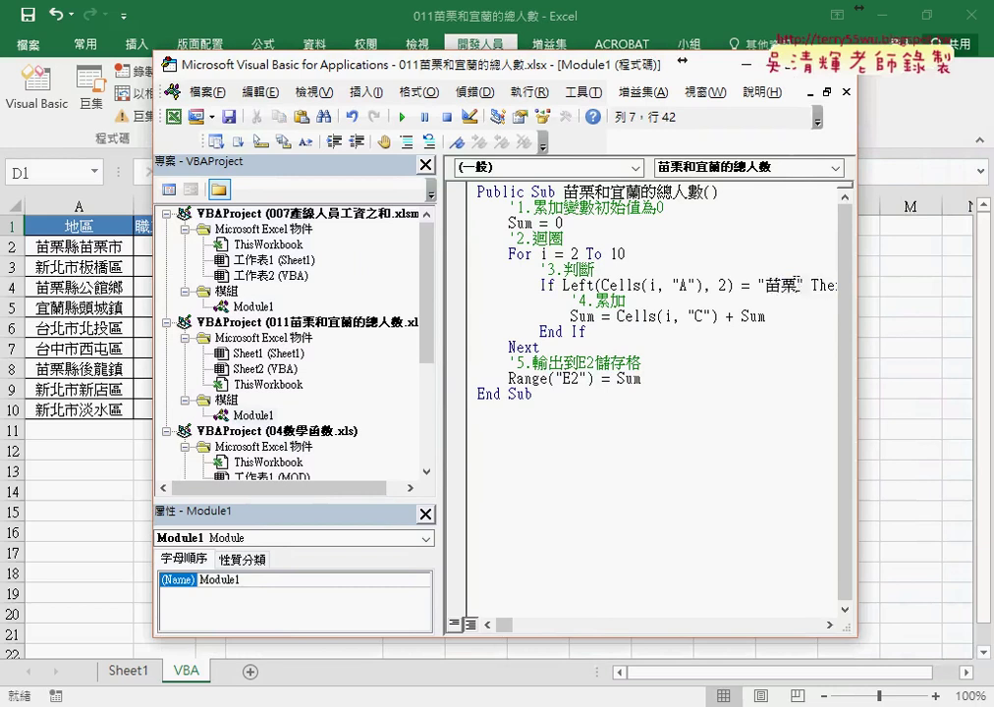
pyautogui.write('"')
pyautogui.press('BackSpace')
# - Widen the code area and add 'or' before Then in the If line
pyautogui.moveTo(857, 295); pyautogui.dragTo(983, 295)
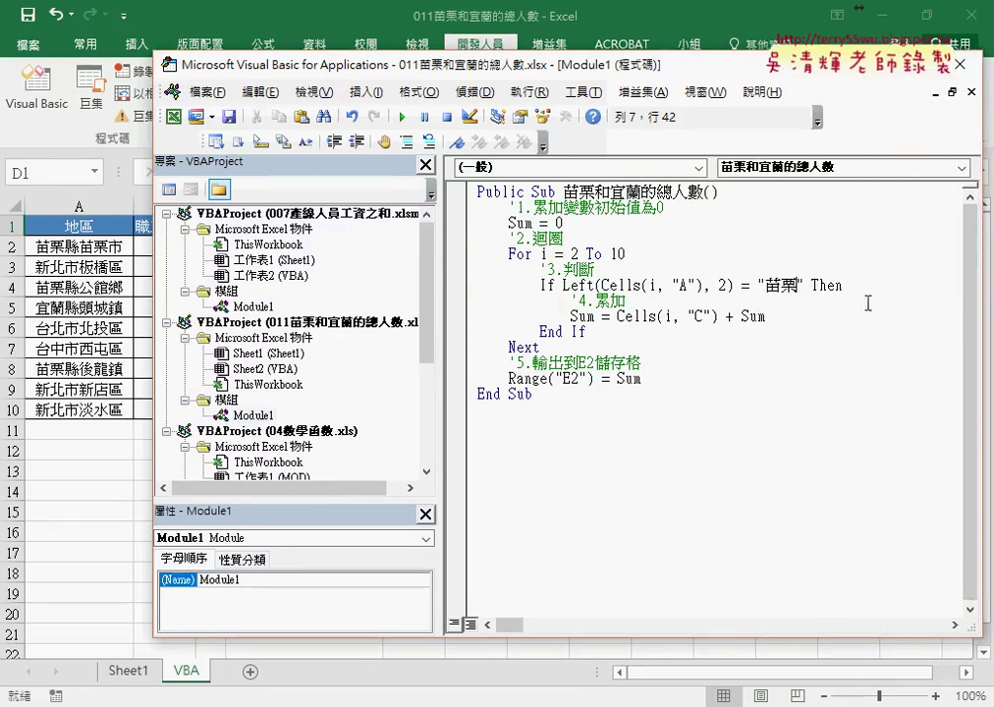
pyautogui.moveTo(435, 304); pyautogui.dragTo(286, 301)
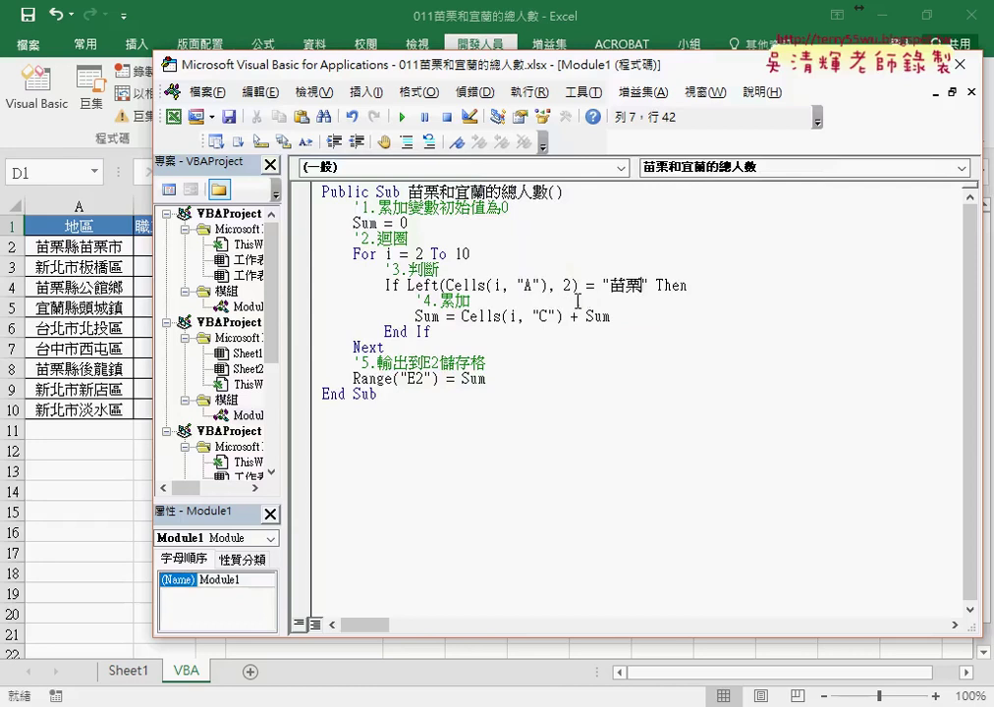
pyautogui.click(655, 286)
pyautogui.write('ㄊ')
pyautogui.write('hen')
pyautogui.press('BackSpace')
pyautogui.press('BackSpace')
pyautogui.write('or')
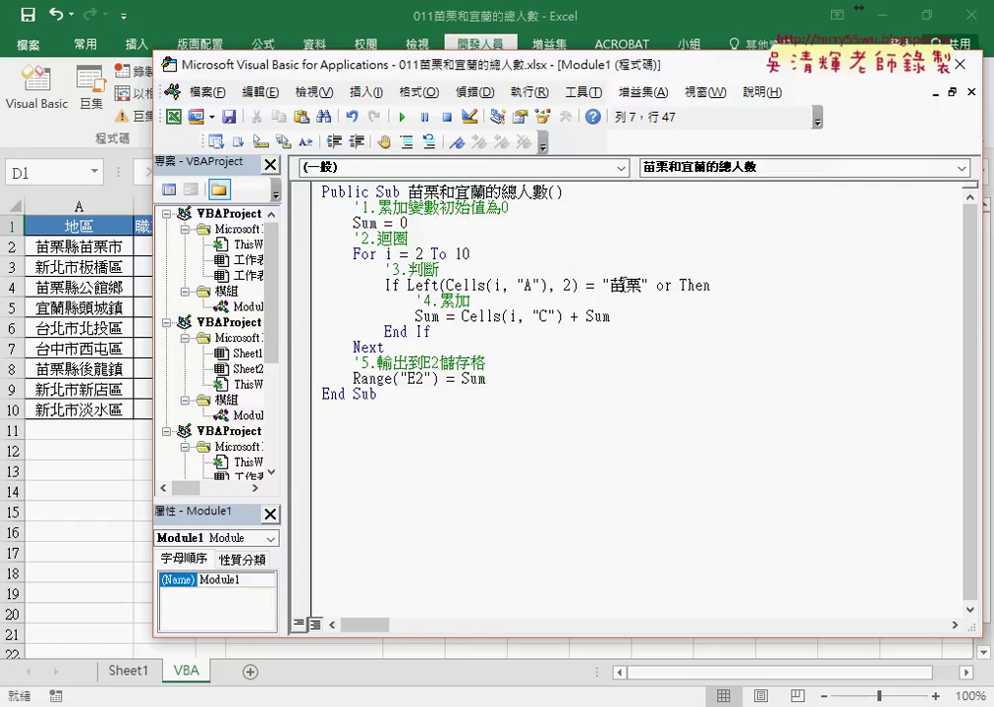
# - Add a second test Left(Cells(i, "A"), 2) = "宜蘭" after 'or'
pyautogui.moveTo(648, 285); pyautogui.dragTo(400, 285)
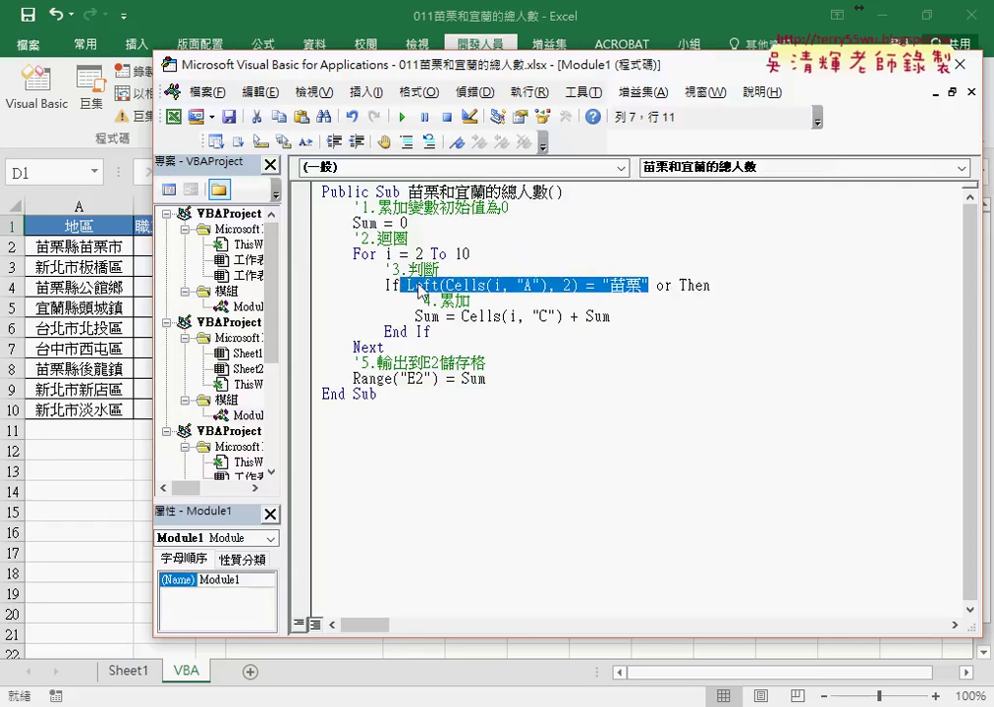
pyautogui.hotkey('ctrl', 'c')
pyautogui.click(674, 286)
pyautogui.hotkey('ctrl', 'v')
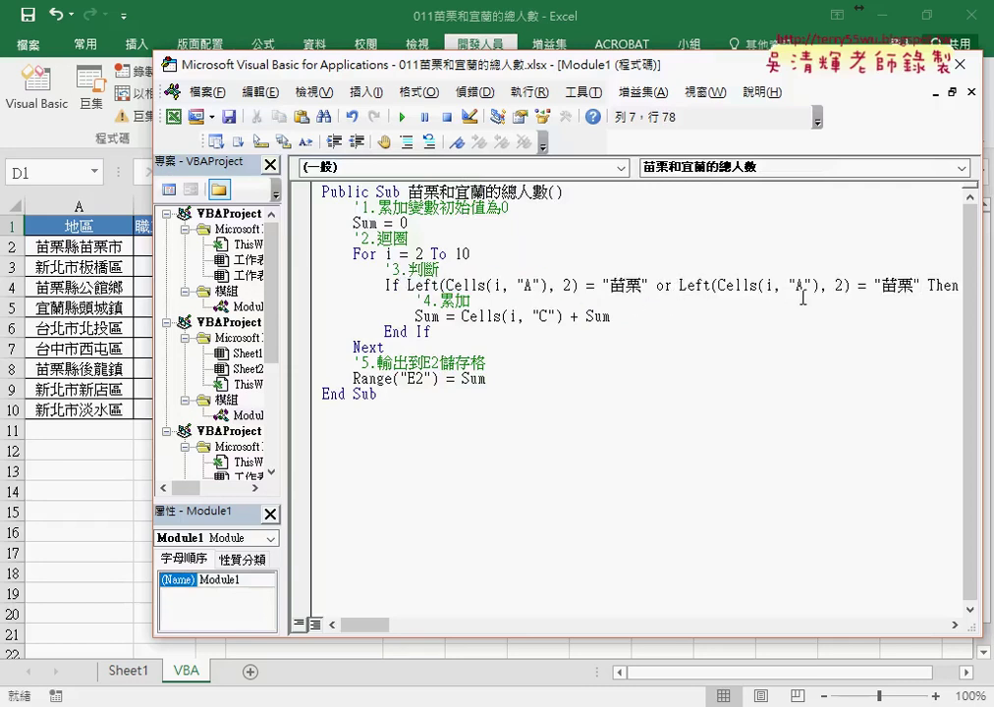
pyautogui.doubleClick(895, 286)
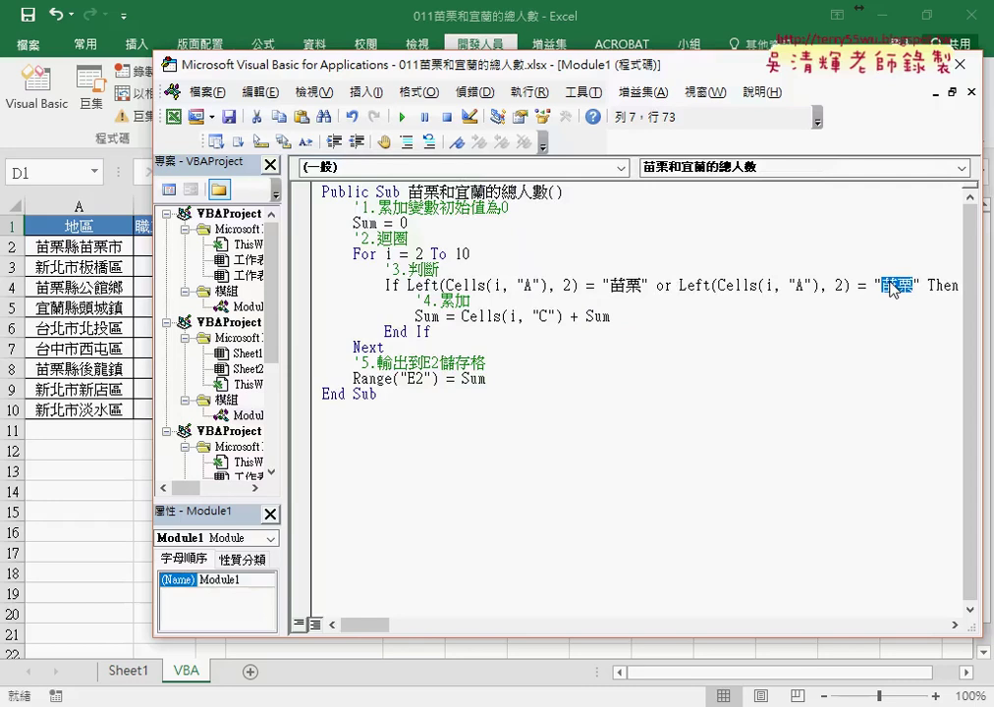
pyautogui.write('u')
pyautogui.write('宜蘭')
pyautogui.press('Return')
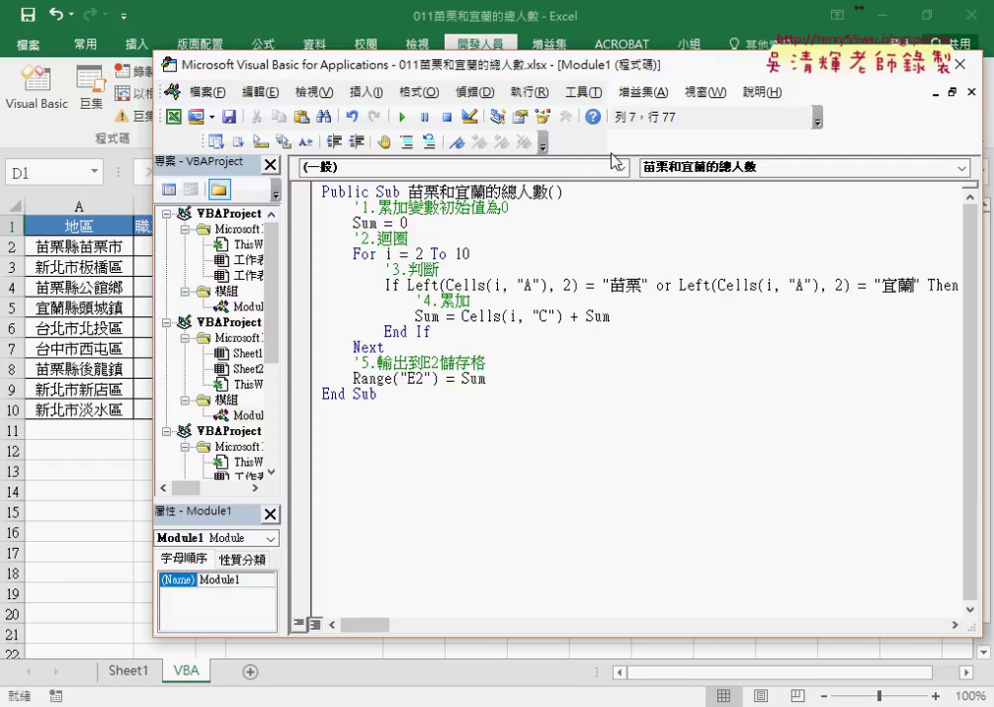
pyautogui.moveTo(609, 69)
pyautogui.mouseDown()
pyautogui.moveTo(705, 70)
pyautogui.moveTo(683, 71)
pyautogui.mouseUp()
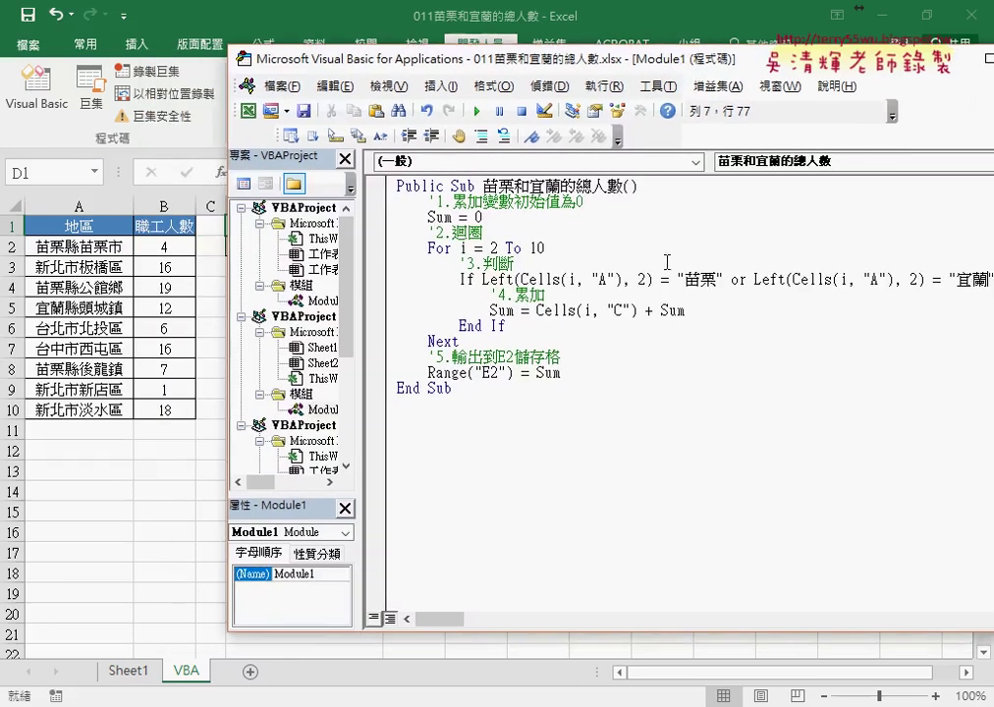
# - Make the sum line add Cells(i, "B") instead of column C
pyautogui.doubleClick(618, 310)
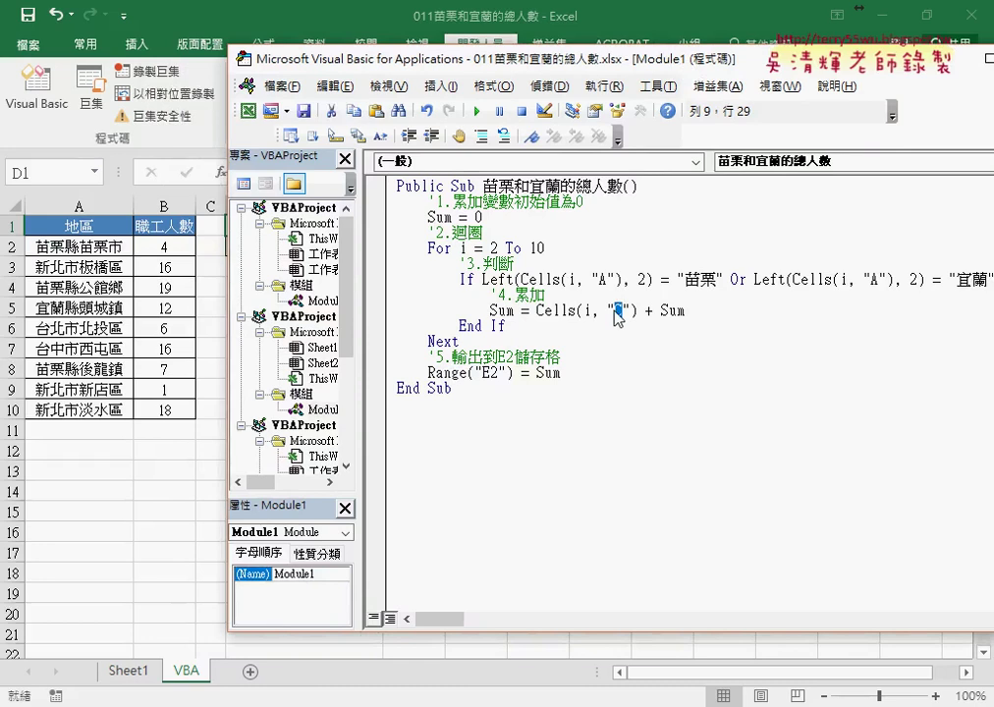
pyautogui.write('B')
pyautogui.click(592, 282)
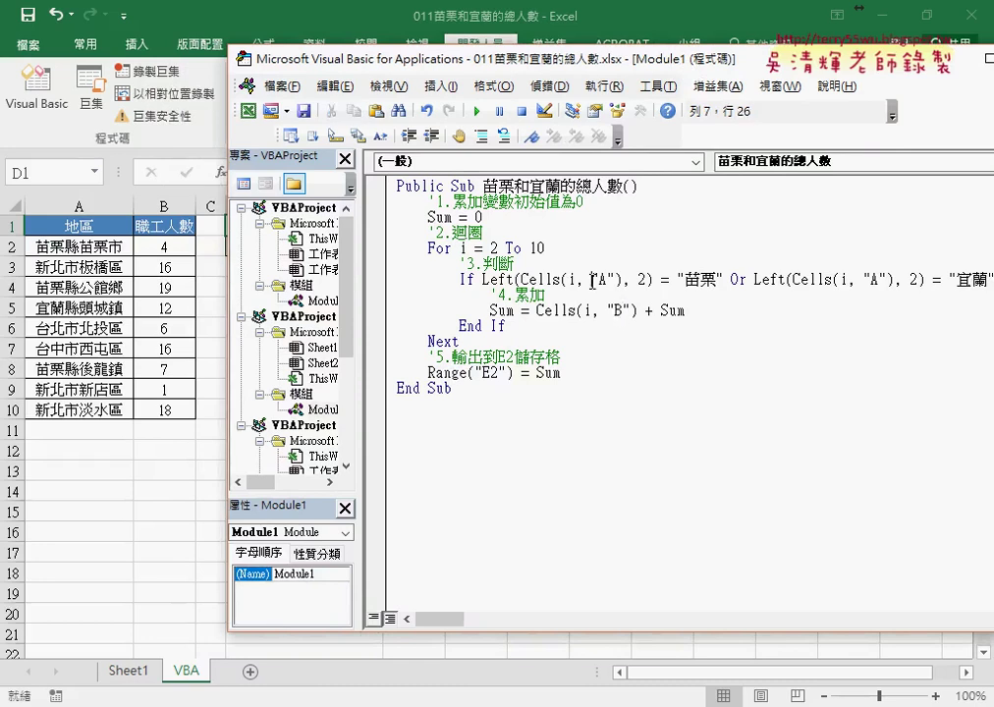
pyautogui.press('Left')
pyautogui.press('Left')
pyautogui.press('Left')
# - Change the output line to Range("D2") = Sum instead of E2
pyautogui.moveTo(507, 67); pyautogui.dragTo(625, 67)
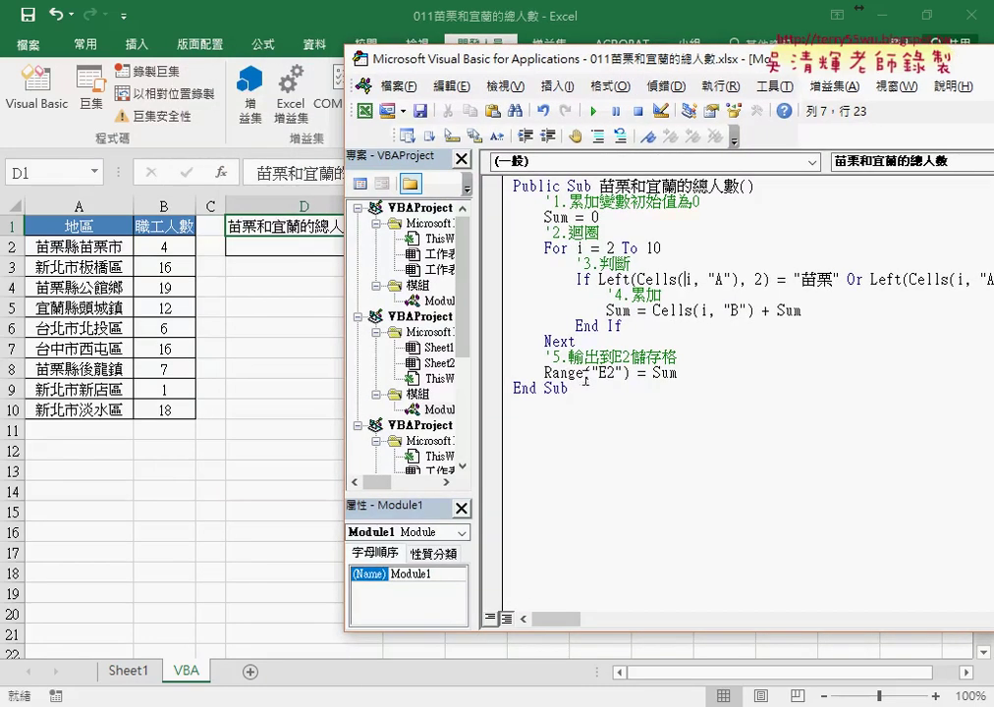
pyautogui.click(600, 373)
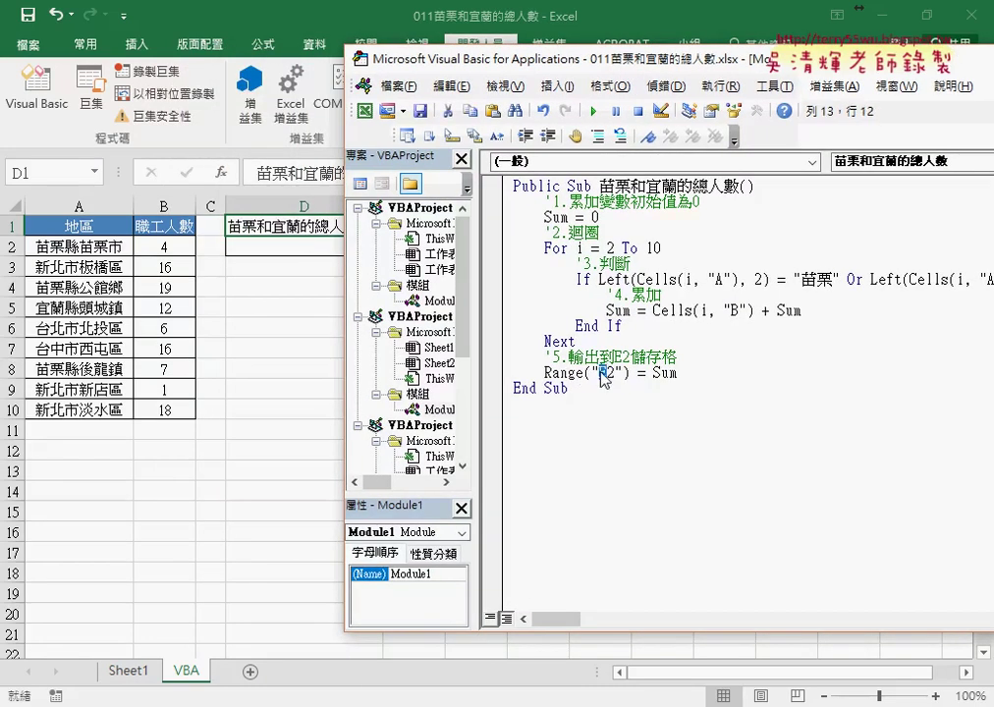
pyautogui.write('D')
# - Run the 苗栗和宜蘭的總人數 macro with Run Sub so D2 shows 42
pyautogui.click(642, 356)
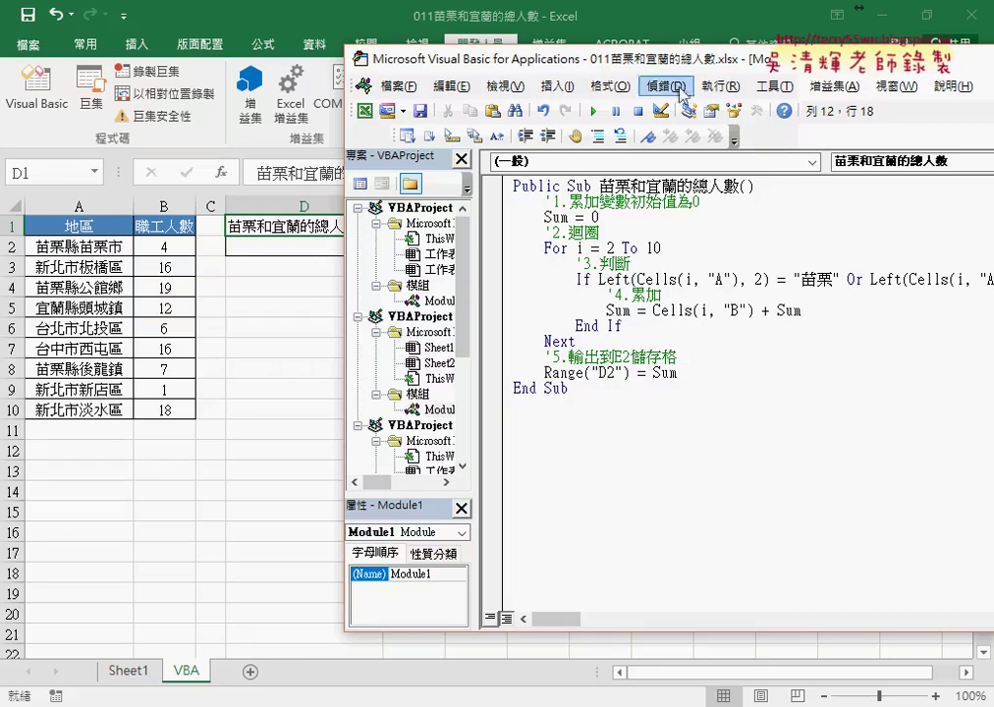
pyautogui.moveTo(531, 59); pyautogui.dragTo(597, 57)
pyautogui.click(685, 245)
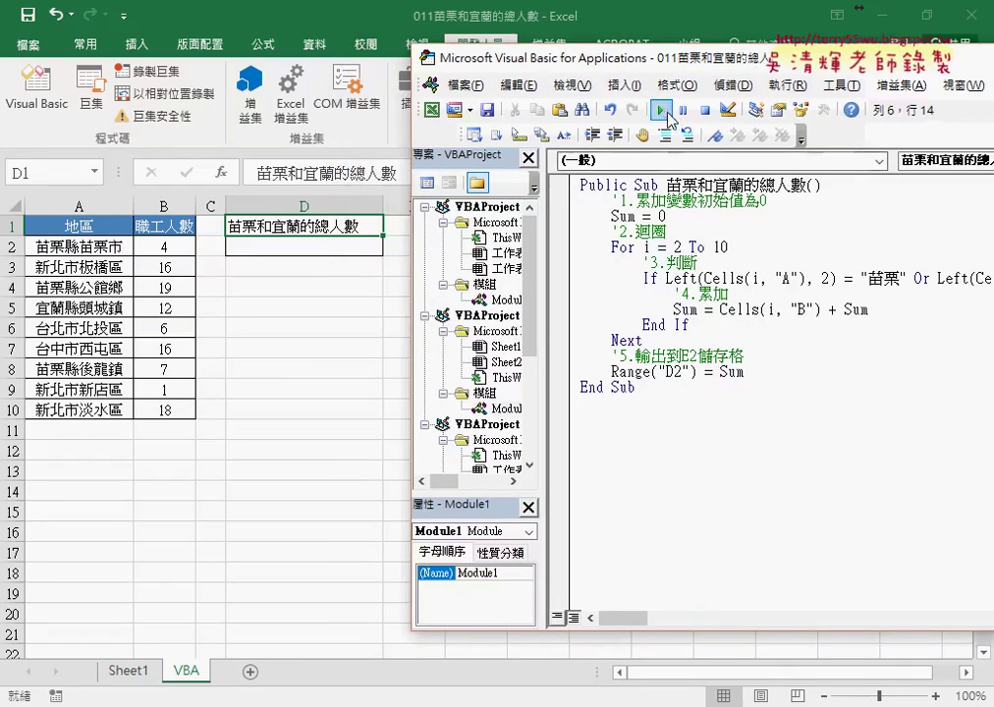
pyautogui.click(665, 110)
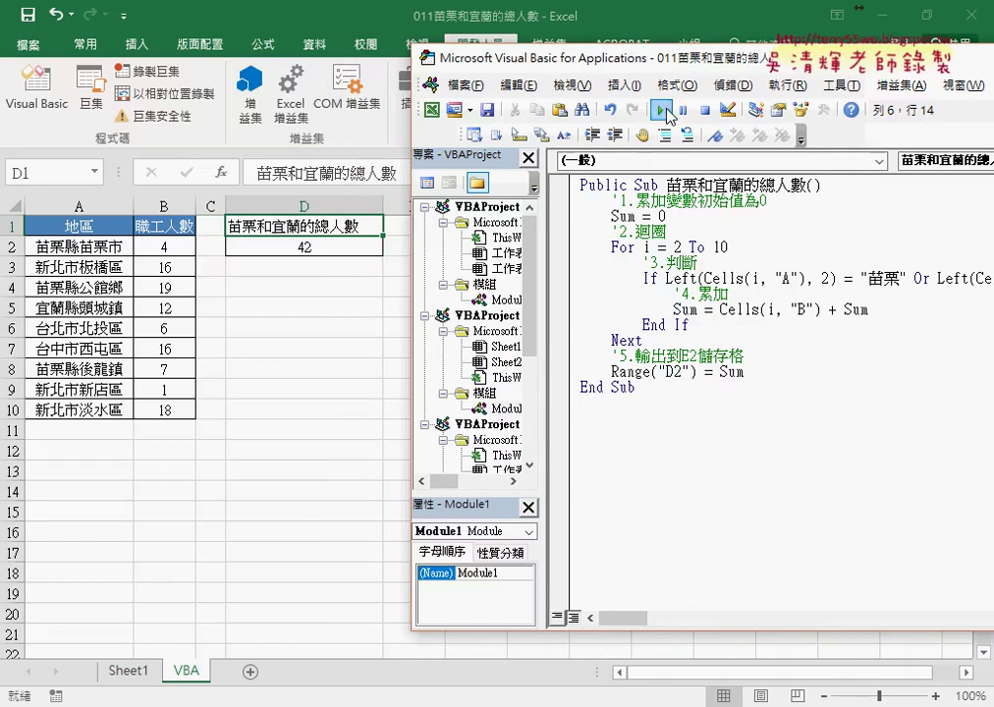